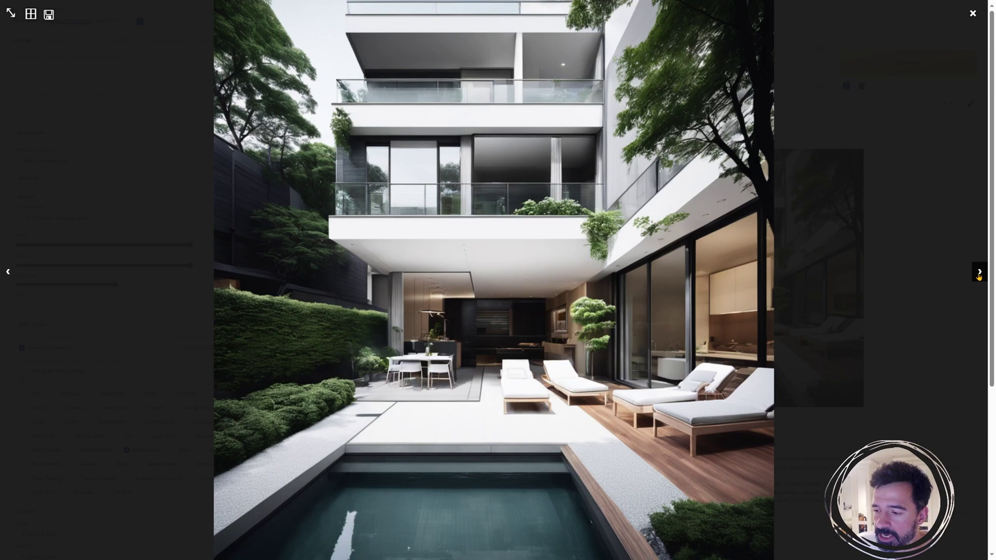
- Cycle through the generated images in the full-screen viewer, from pool house to city-view dining room
click(979, 273)
click(979, 273)
click(978, 273)
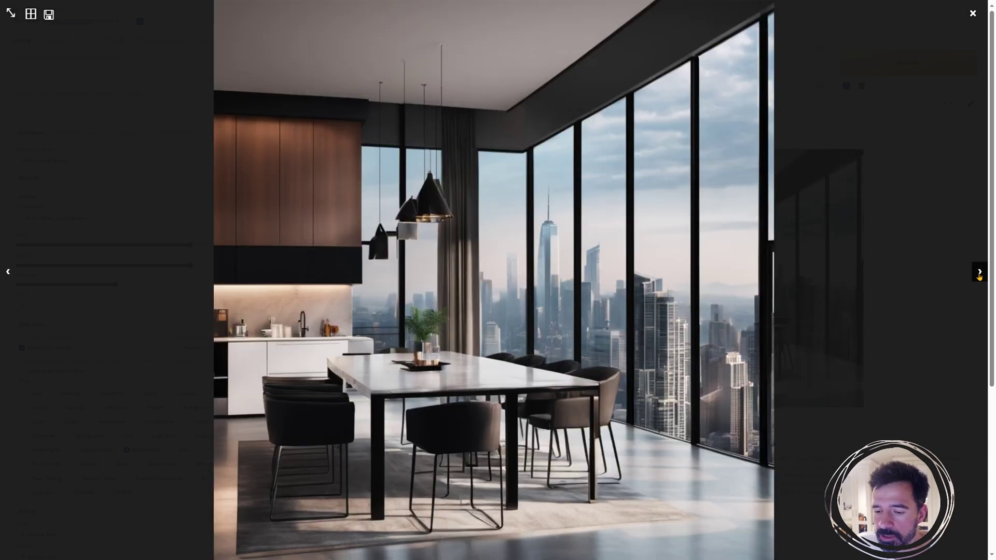
click(978, 274)
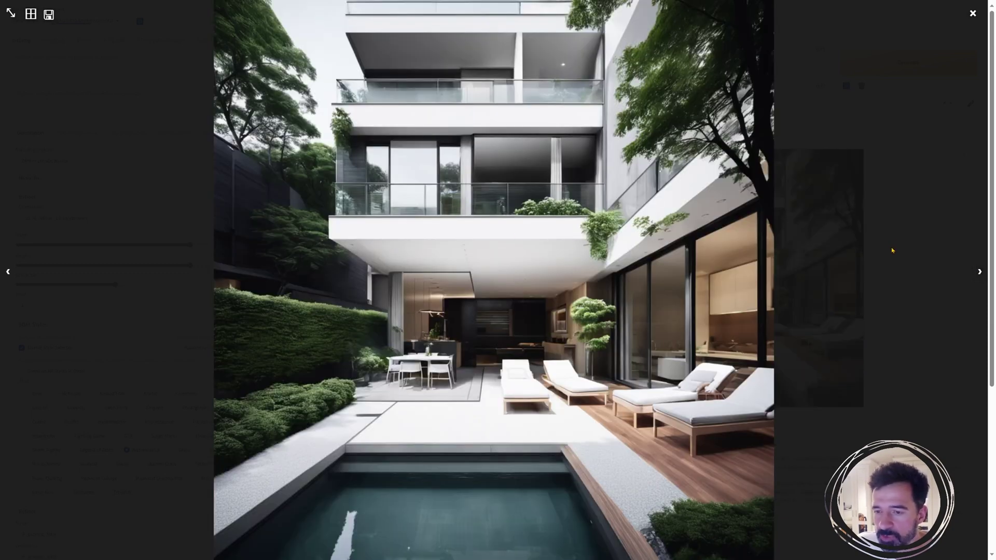
- Close the full-size viewer and select the Input Prompt text and the positive prompt in the generation info
click(972, 13)
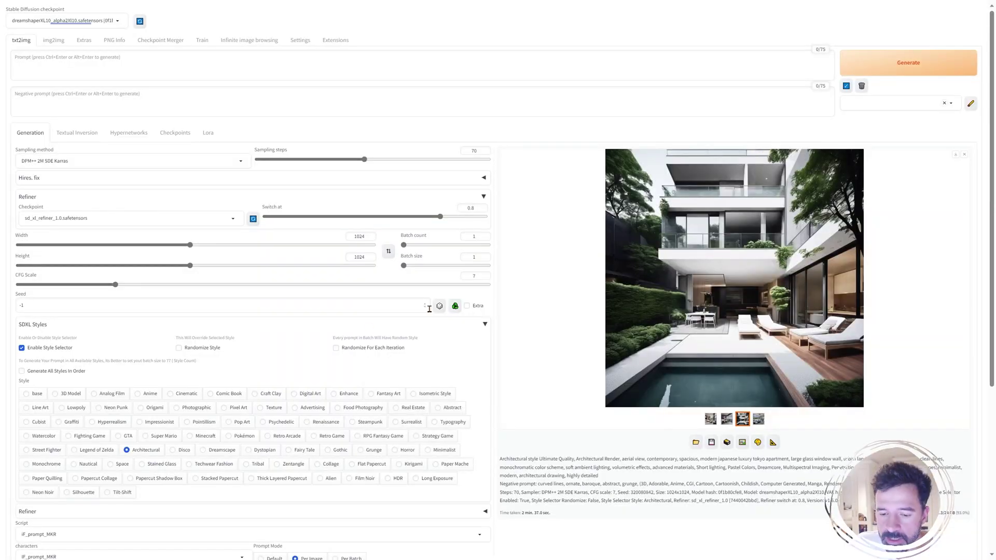
scroll(442, 331, down, 3)
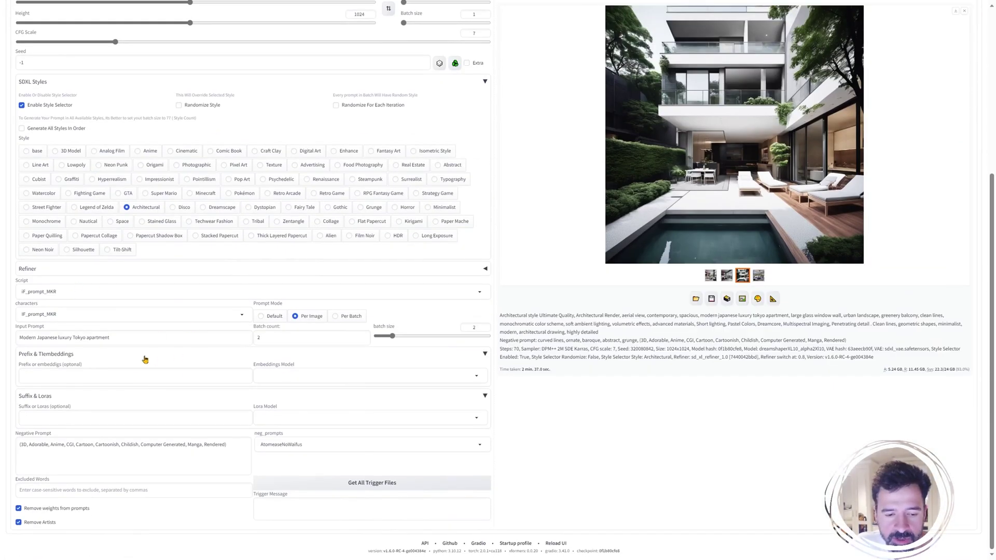
triple_click(118, 338)
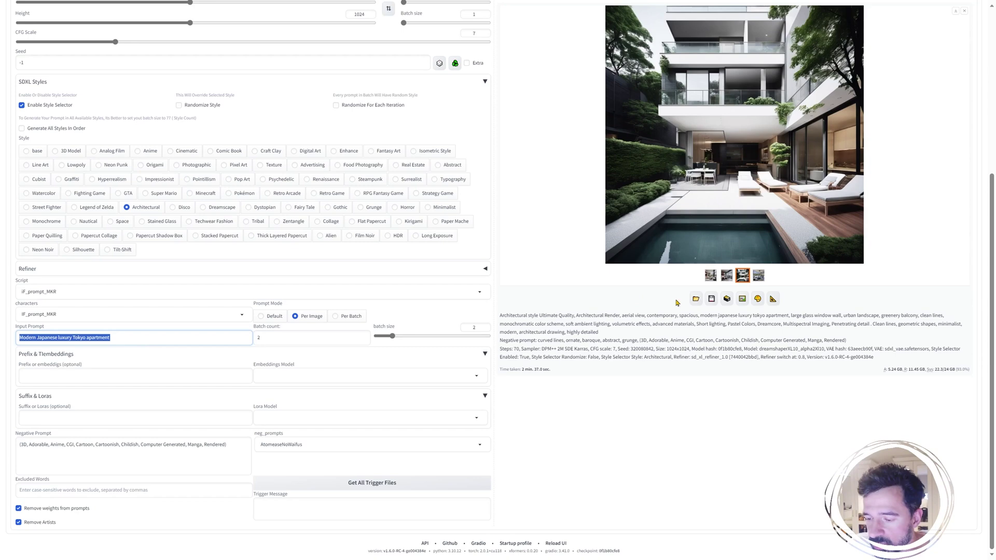
drag(615, 334, 500, 314)
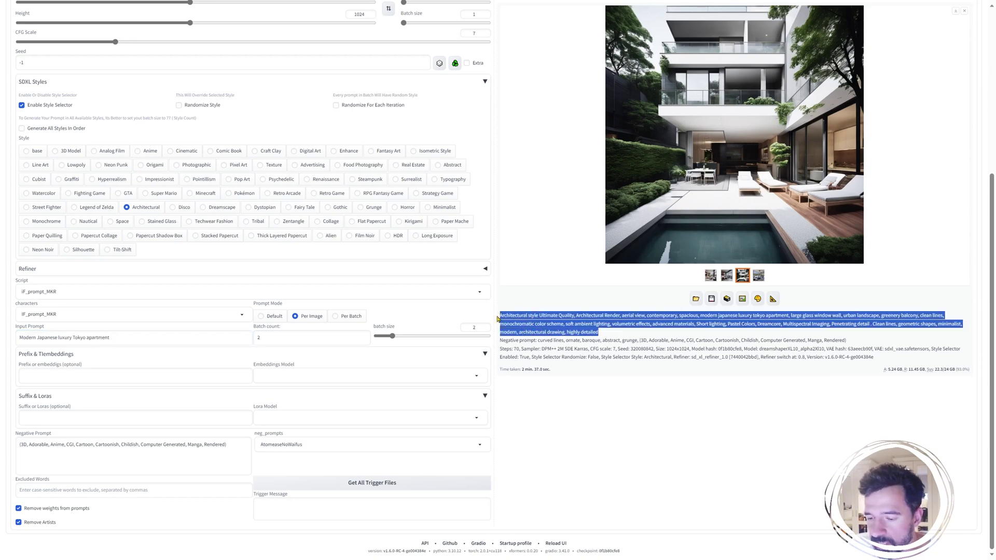
- Step through the gallery thumbnails to the fourth image, the desert living room with pool view
click(710, 275)
click(726, 275)
click(742, 276)
click(758, 275)
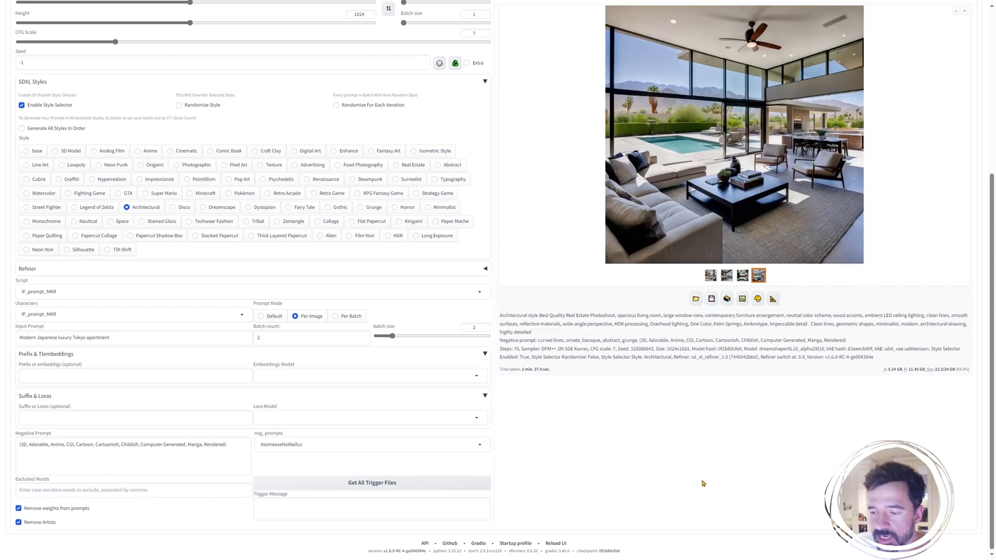
scroll(477, 322, up, 5)
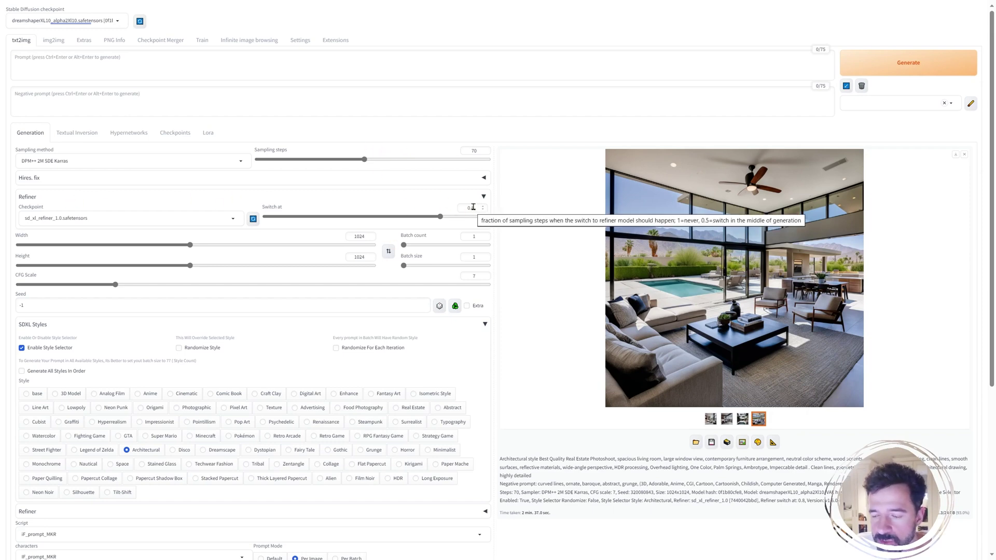
scroll(471, 290, down, 2)
scroll(471, 289, down, 2)
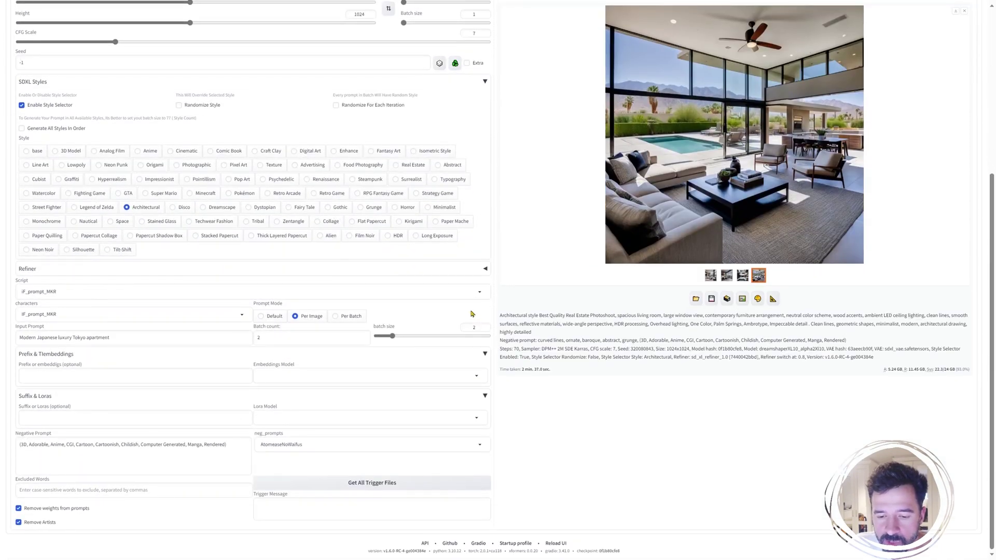
click(486, 271)
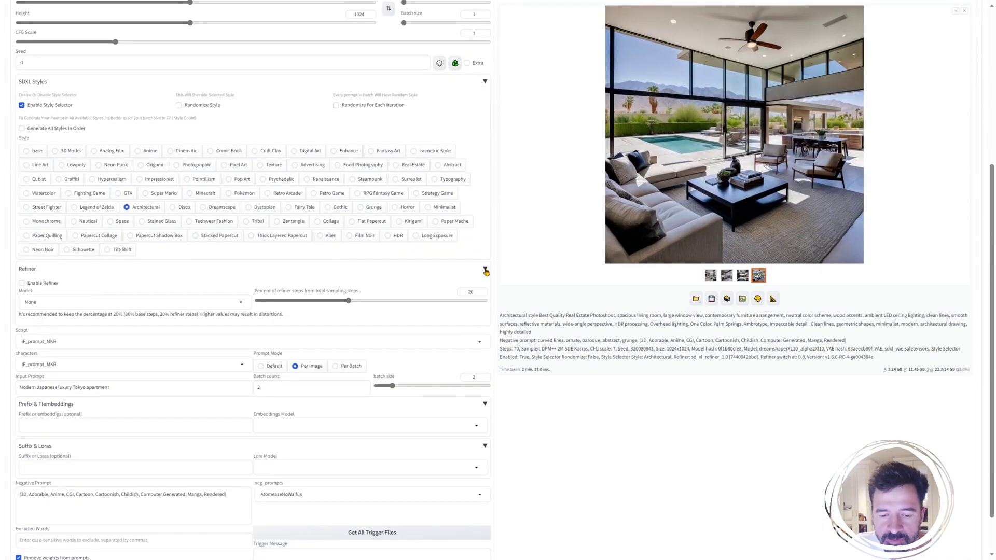
click(486, 270)
scroll(486, 271, up, 5)
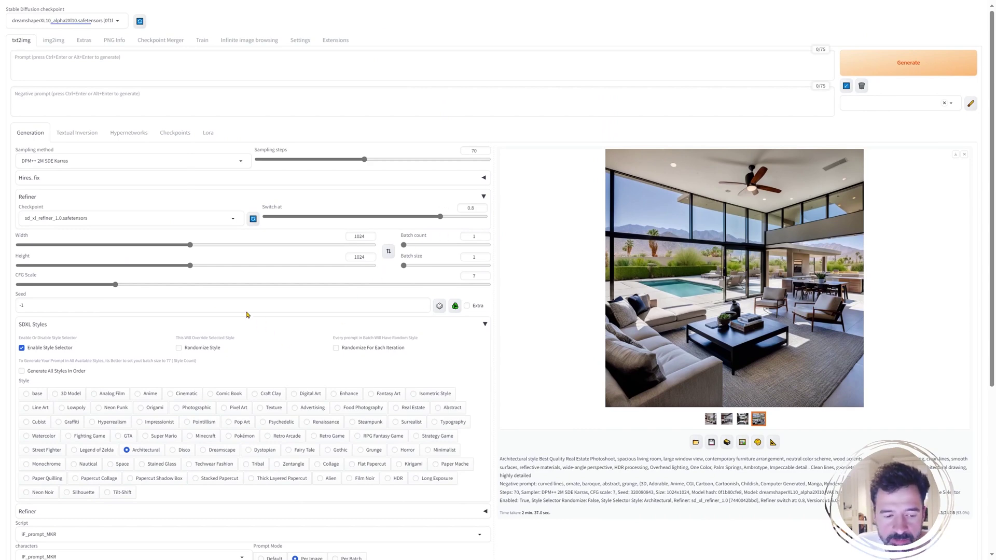
scroll(274, 334, down, 3)
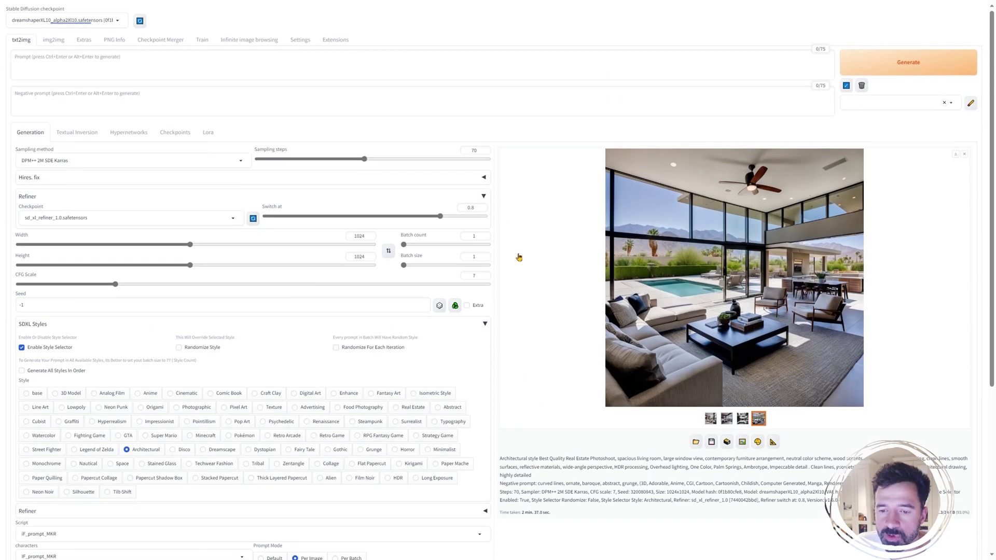
scroll(517, 249, up, 3)
scroll(515, 238, down, 2)
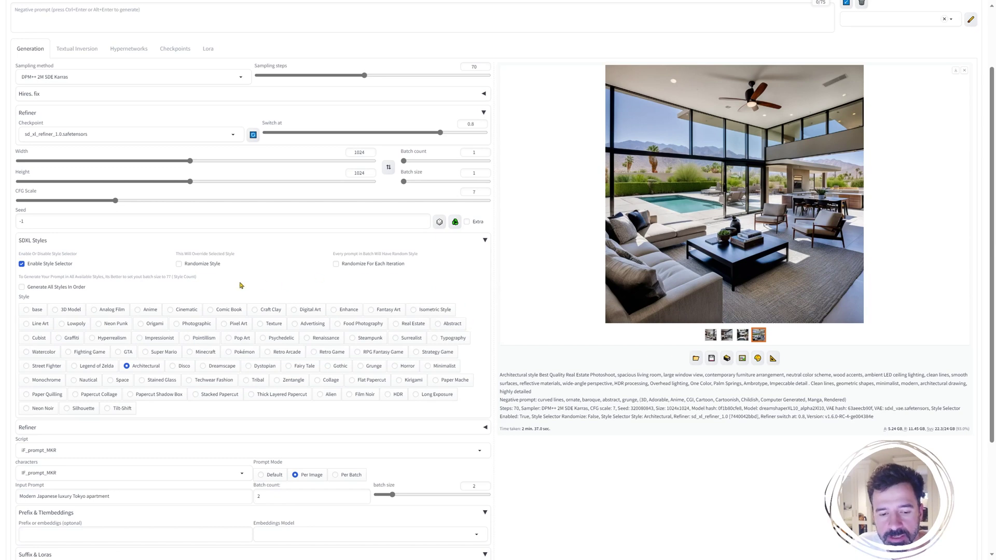
scroll(332, 47, up, 2)
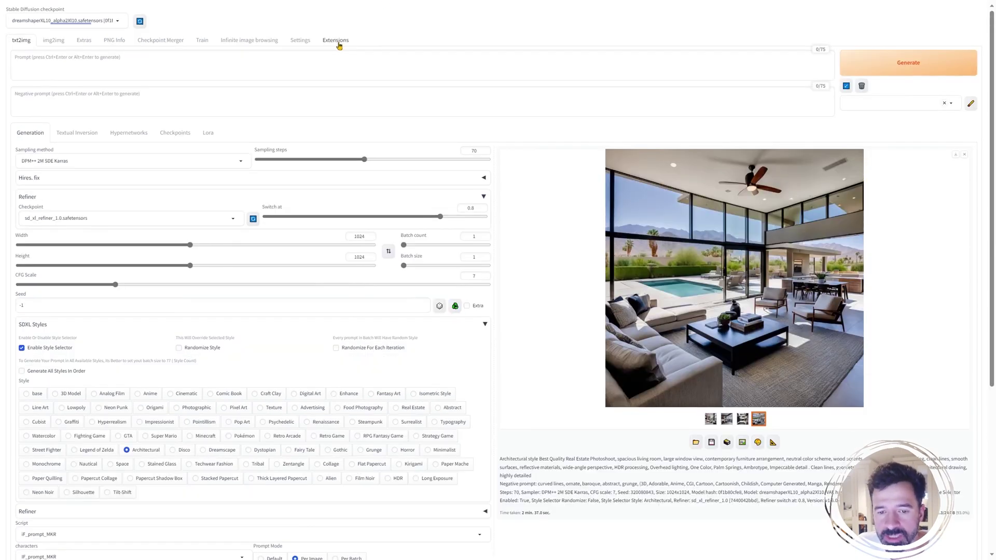
click(249, 45)
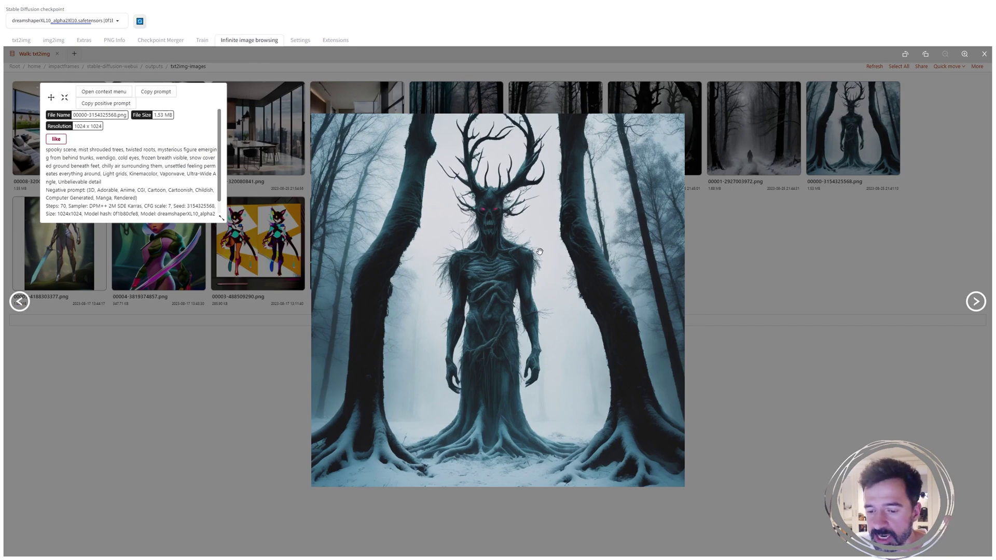
click(24, 299)
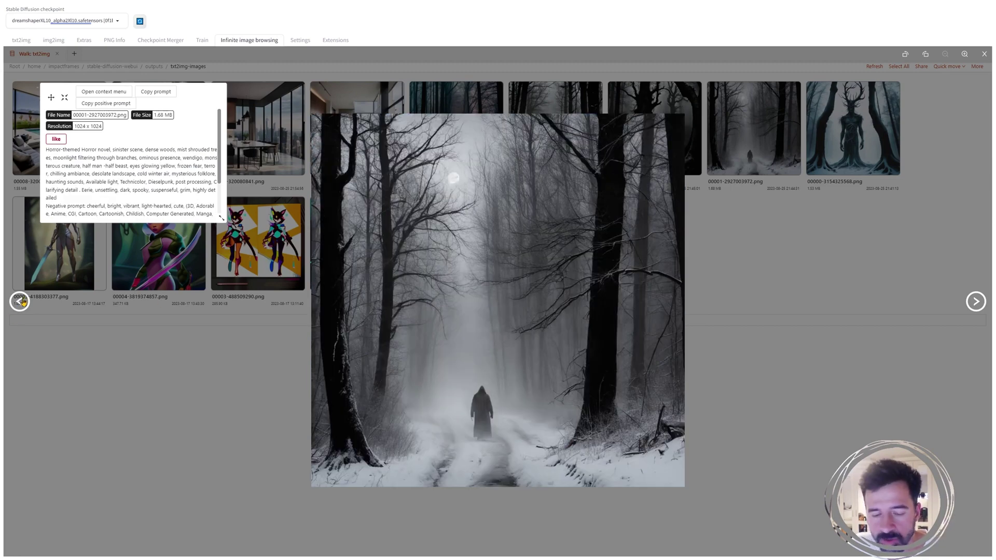
click(23, 302)
click(23, 302)
click(23, 302)
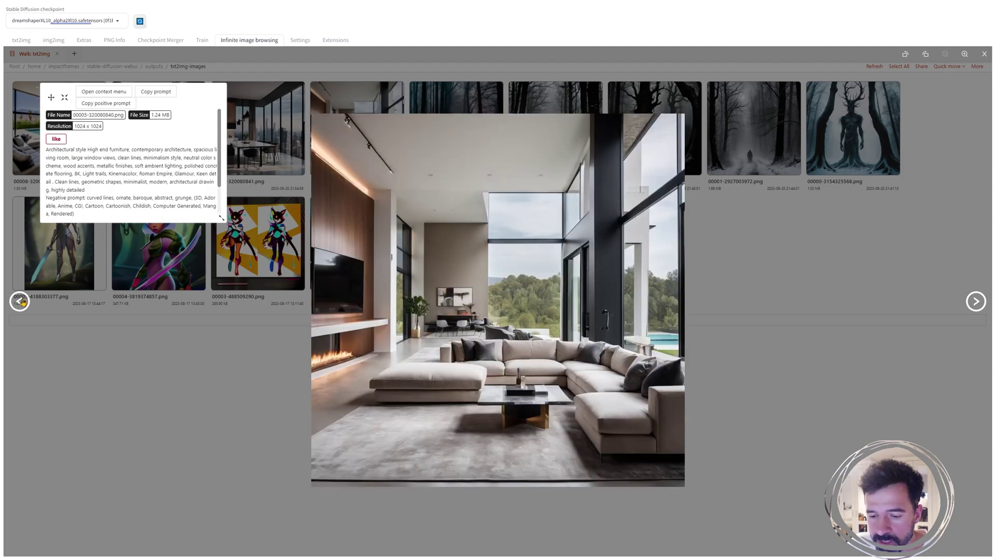
click(23, 302)
click(22, 302)
key(Escape)
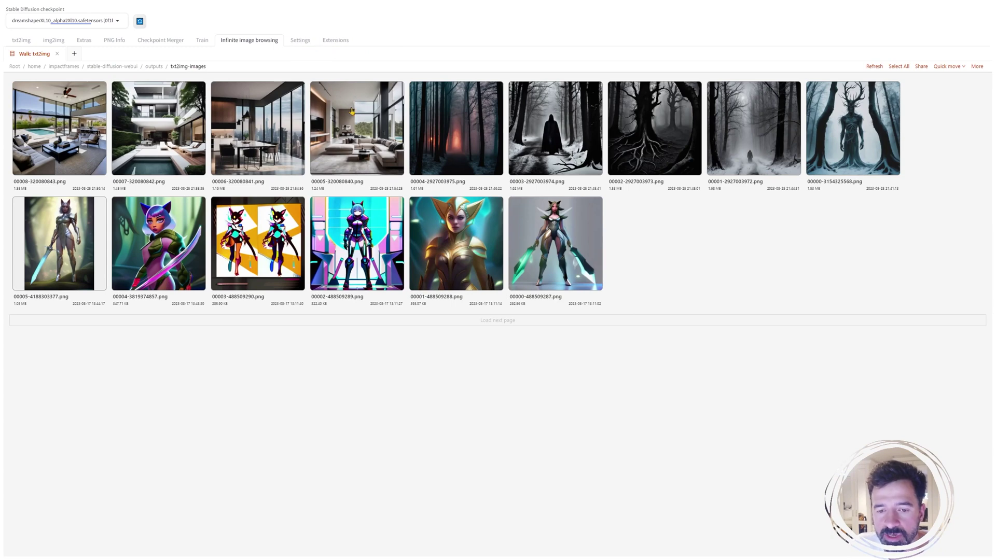
click(21, 40)
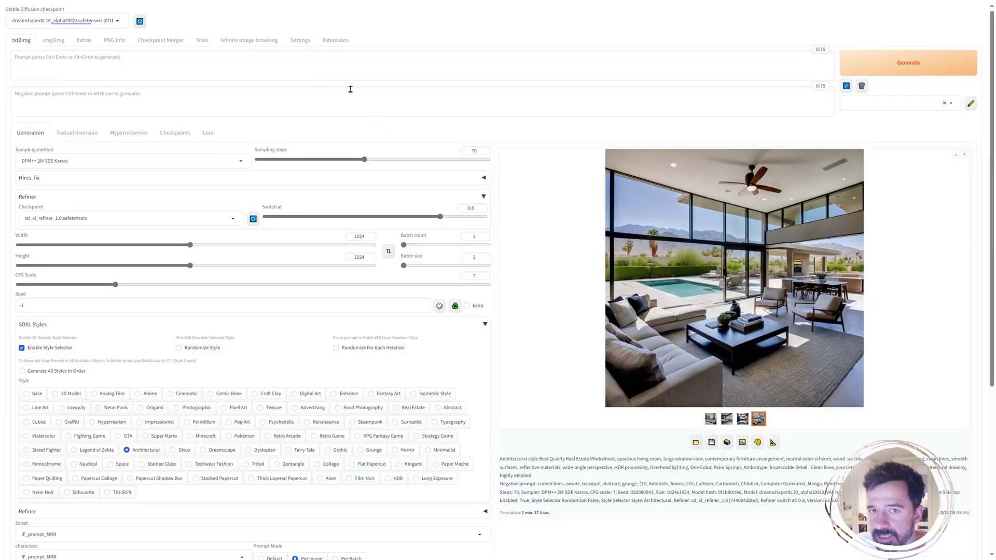
- Review the Stable Diffusion settings (checkpoint cache of 2), then return to txt2img
click(306, 42)
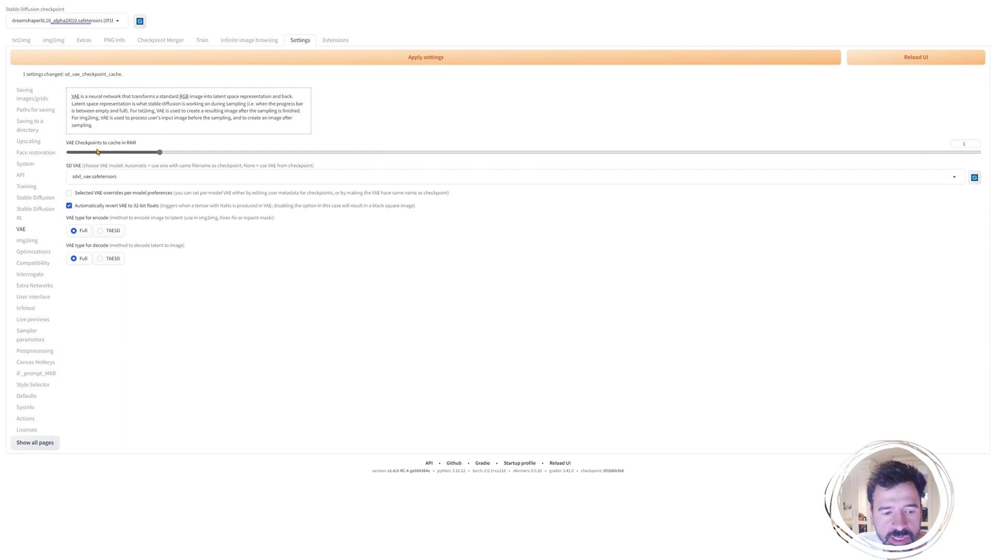
click(34, 198)
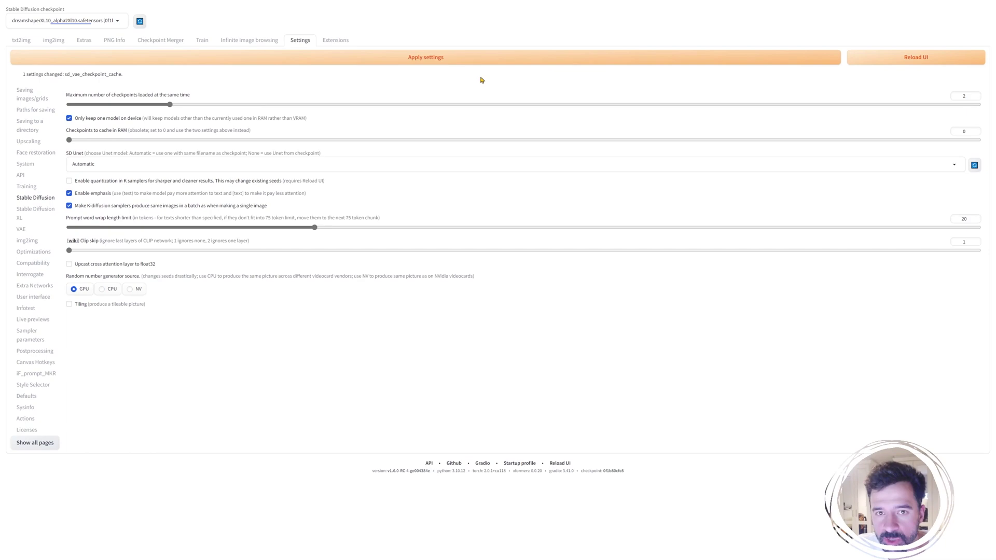
click(23, 42)
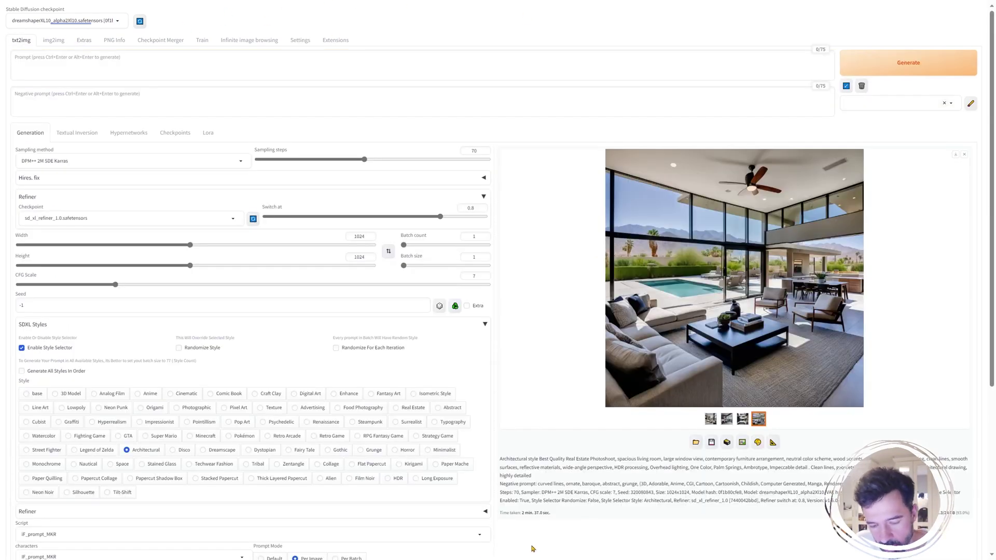
- Show webui-user.sh's --xformers --medvram --no-half-vae --api launch flags in VS Code, then minimize it
key(super)
click(636, 552)
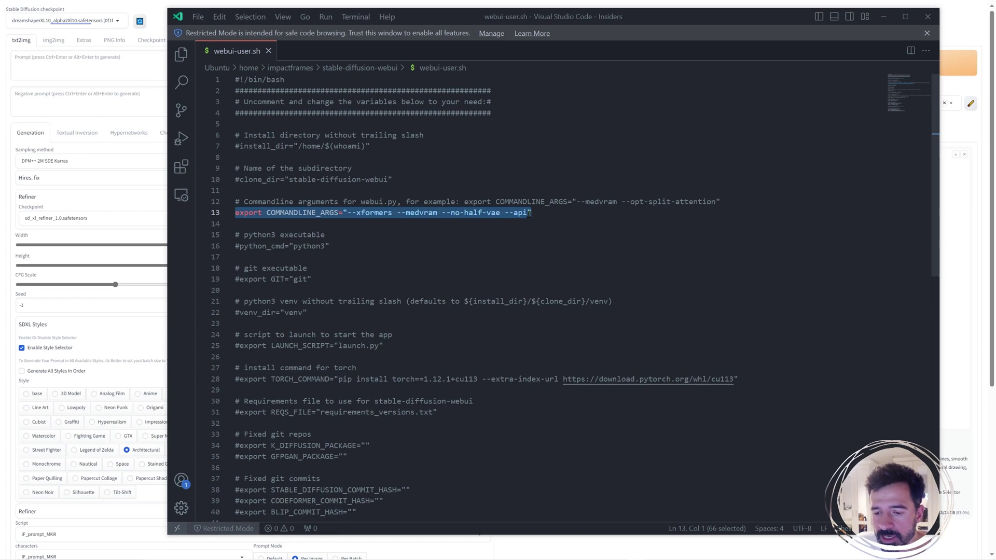
click(883, 16)
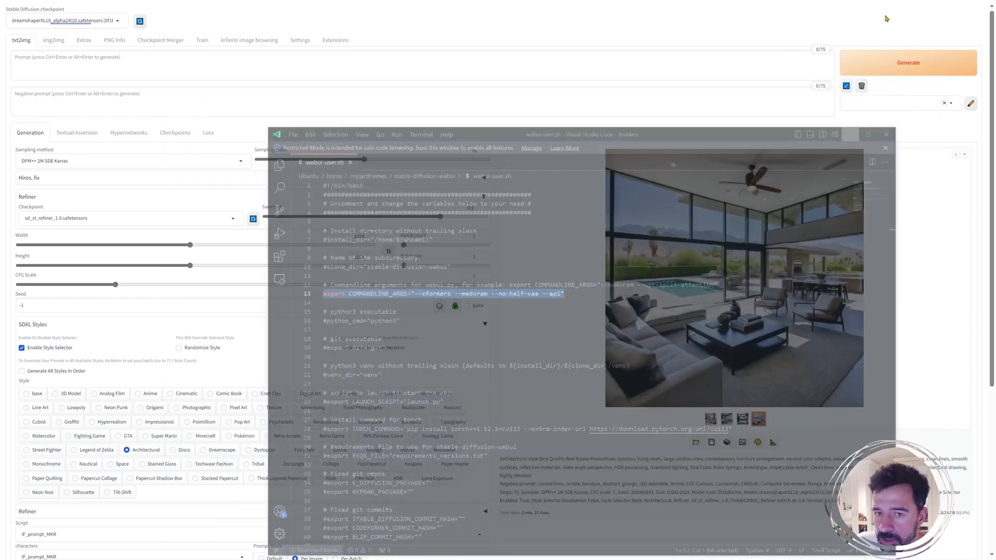
scroll(475, 353, down, 5)
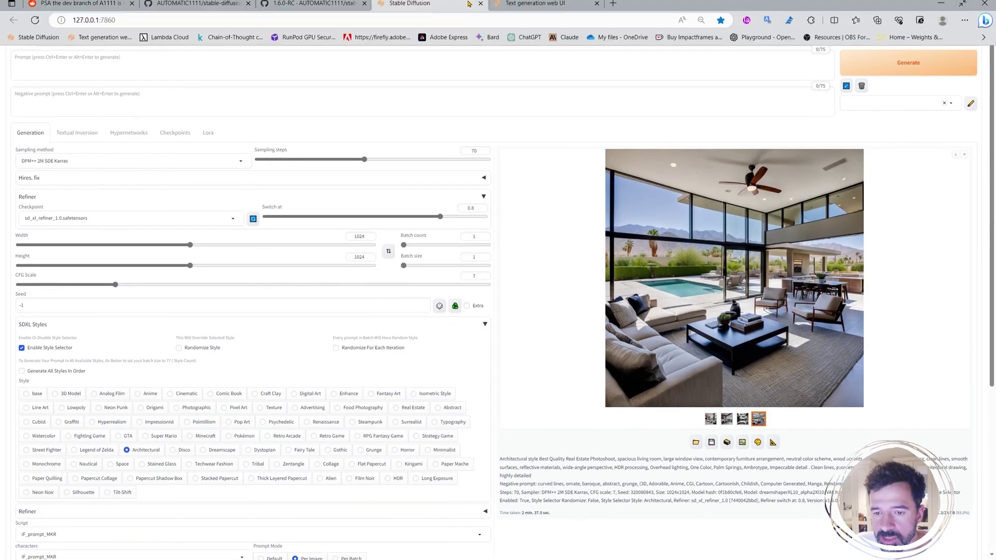
- Switch browser tabs to the stable-diffusion-webui GitHub repository page
key(ctrl+Tab)
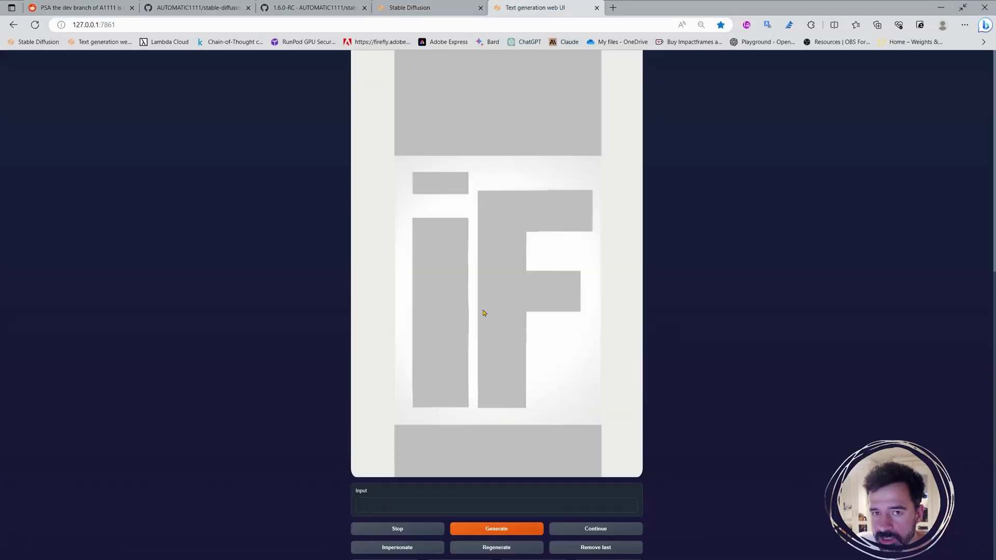
click(428, 6)
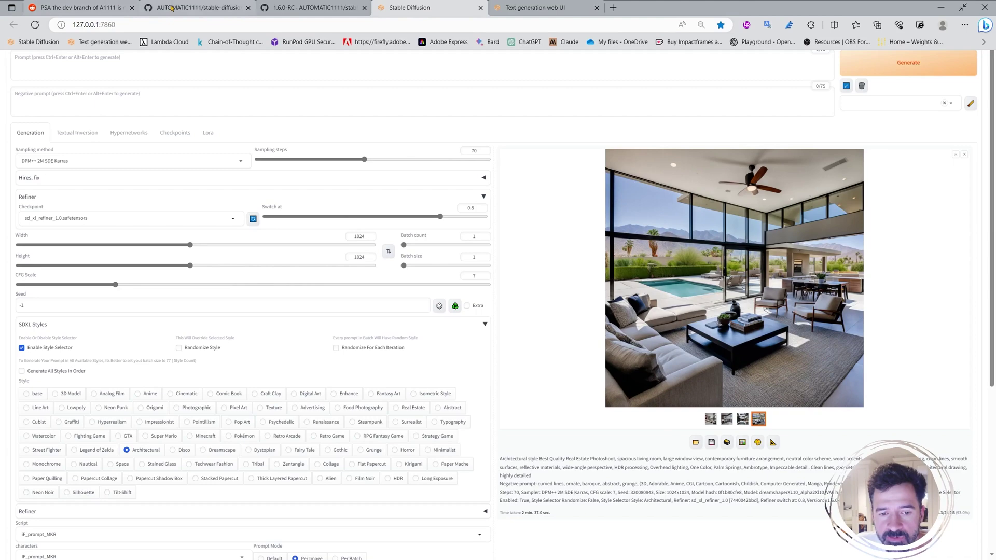
click(197, 7)
scroll(473, 272, up, 8)
scroll(473, 271, up, 10)
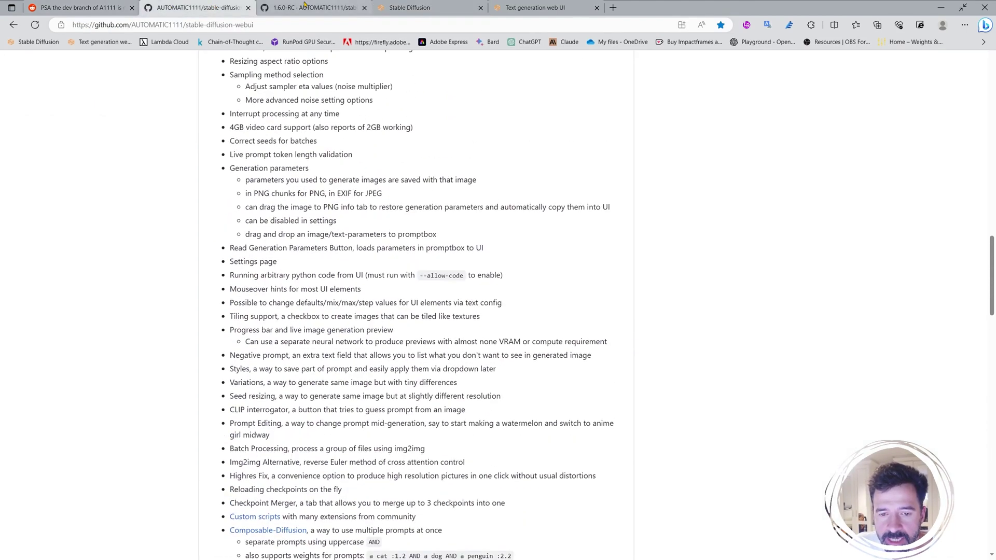
- Go to the 1.6.0-RC discussion #12751 and scroll through its release_candidate commands and Features list
click(311, 8)
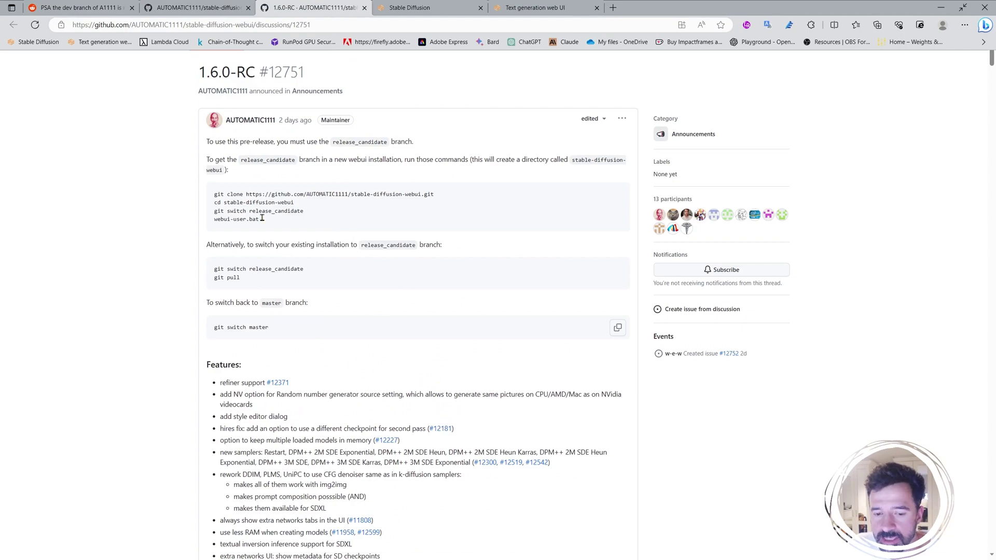
scroll(344, 344, down, 3)
scroll(311, 311, down, 5)
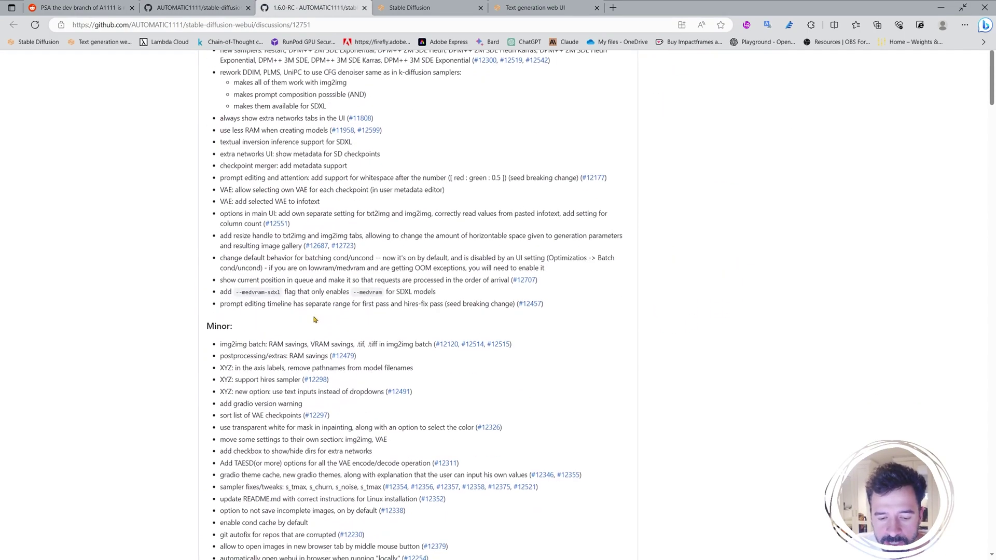
scroll(298, 395, up, 5)
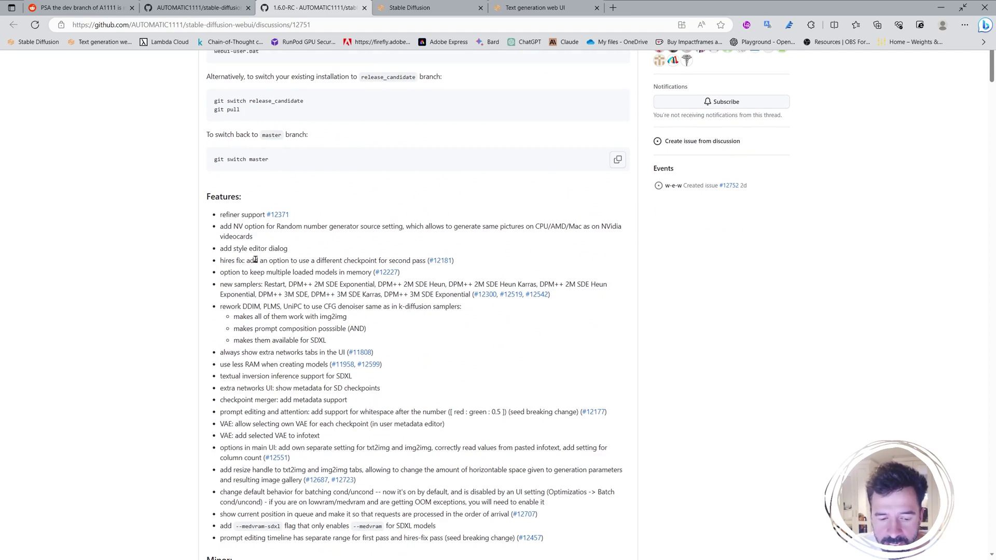
scroll(726, 321, up, 3)
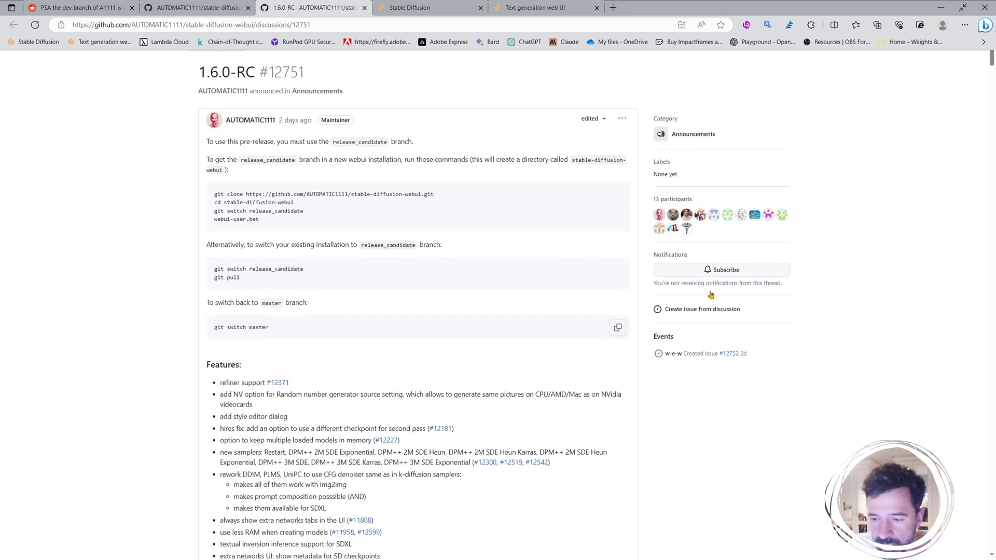
scroll(439, 457, down, 3)
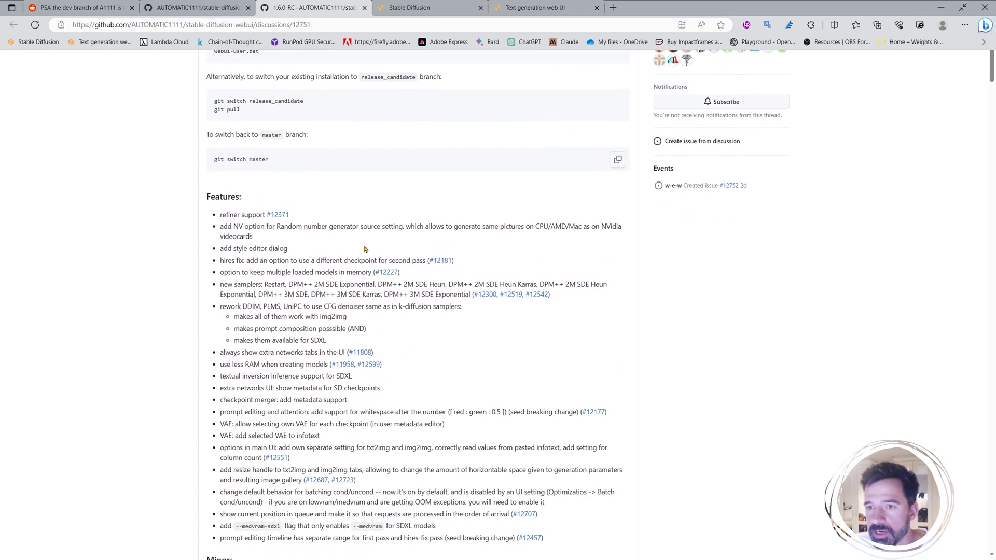
scroll(381, 272, up, 3)
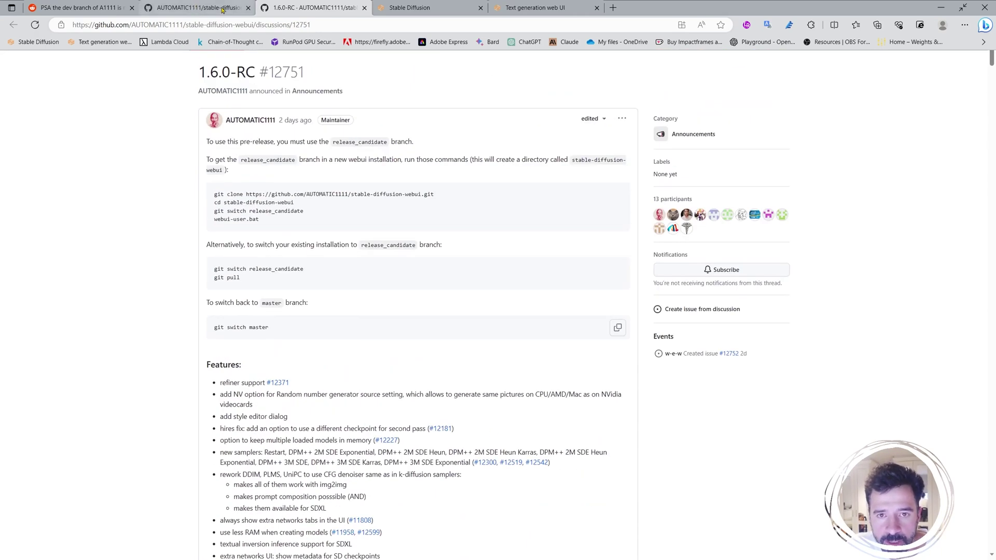
- Bring up the Reddit post "PSA the dev branch of A1111 is now good at SDXL"
click(104, 6)
scroll(605, 326, up, 10)
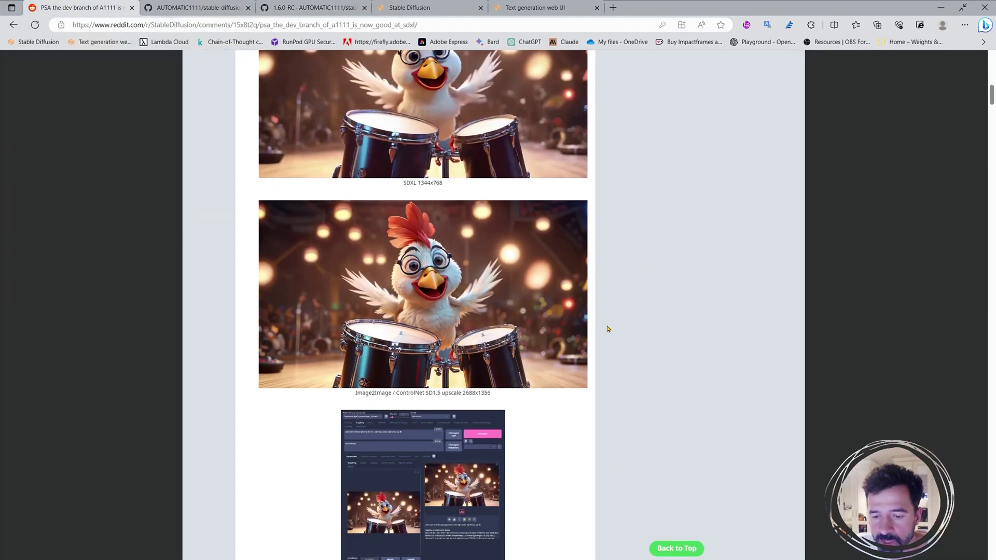
scroll(518, 335, up, 3)
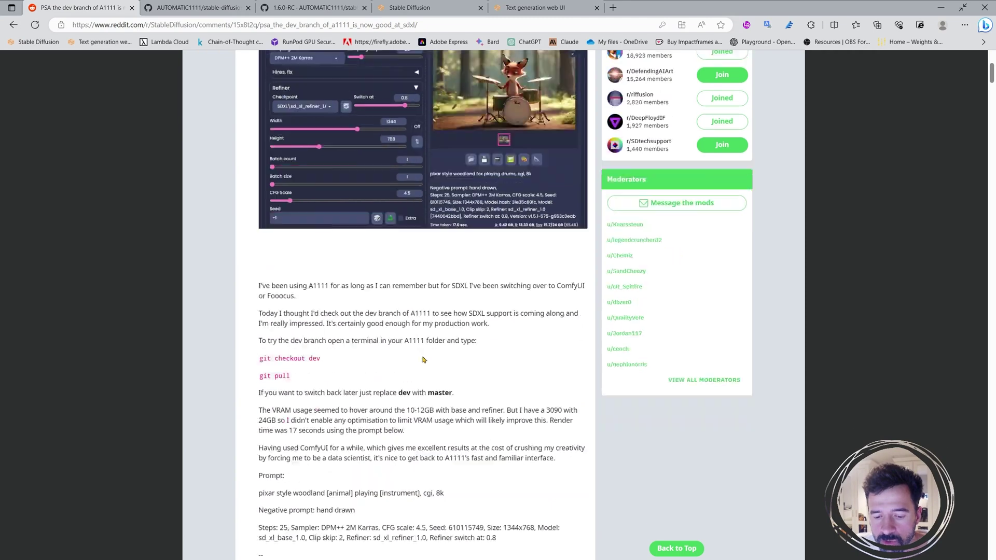
scroll(462, 273, down, 5)
- Make the browser full-screen and scroll through the post's upscaled chicken-drummer example
key(F11)
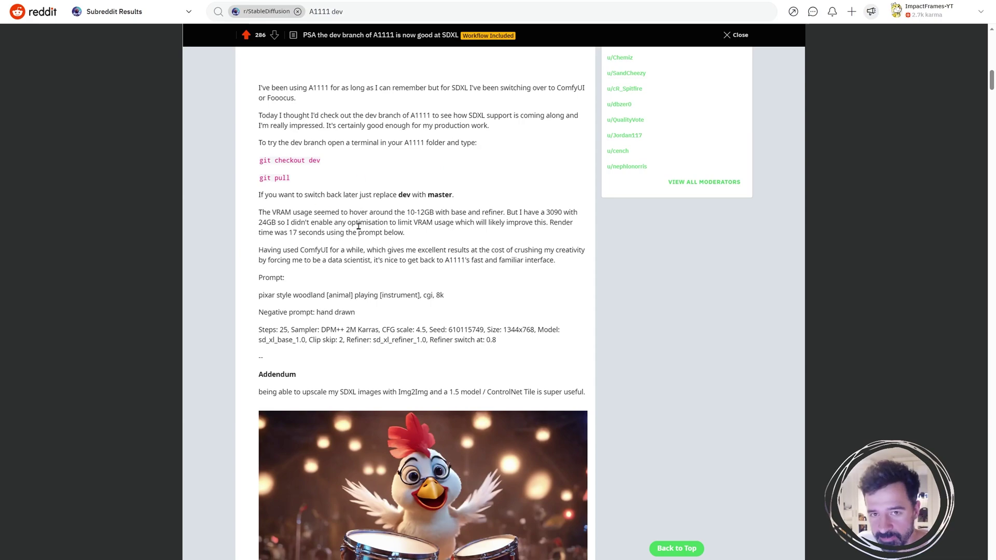
scroll(406, 196, down, 20)
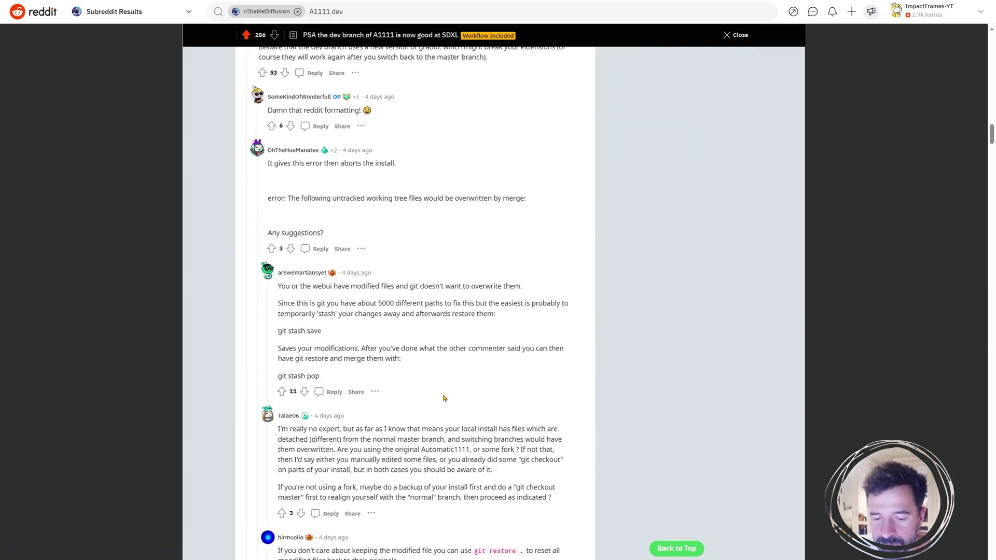
scroll(444, 394, up, 8)
scroll(443, 394, up, 10)
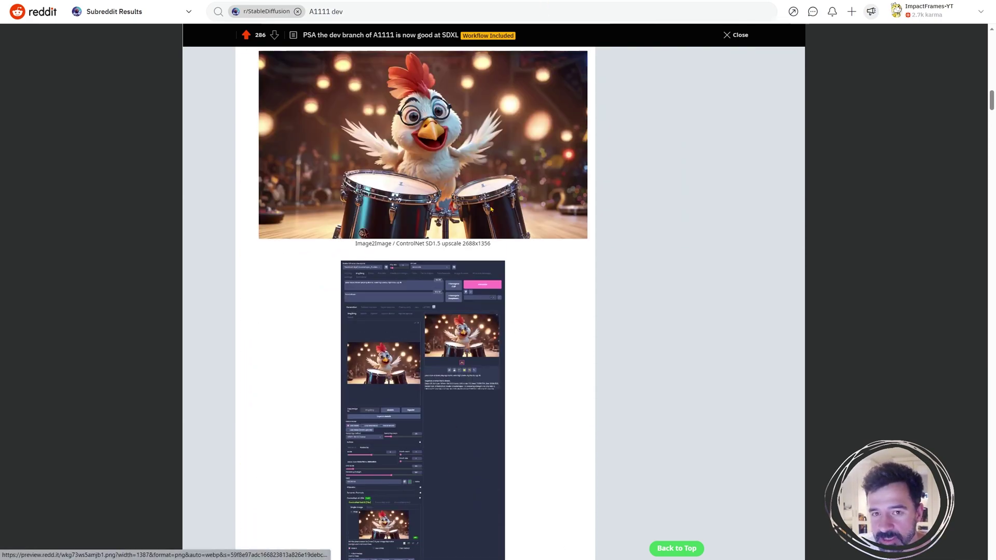